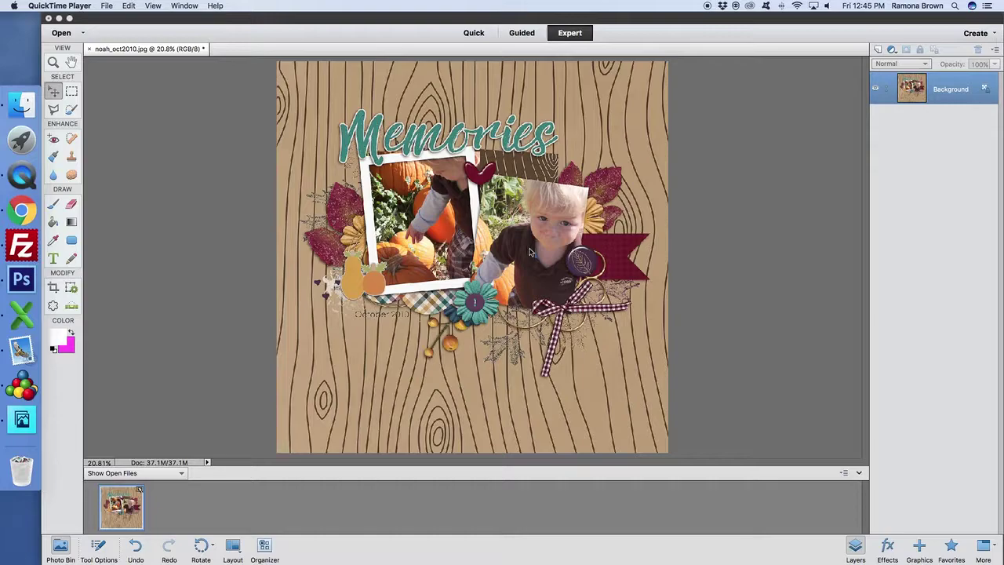
left_click(174, 59)
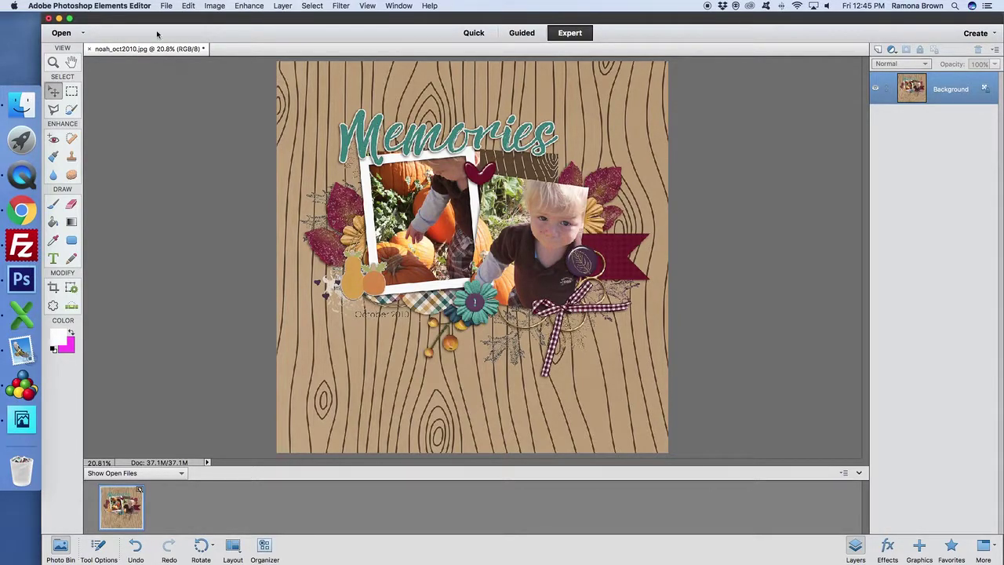
left_click(164, 7)
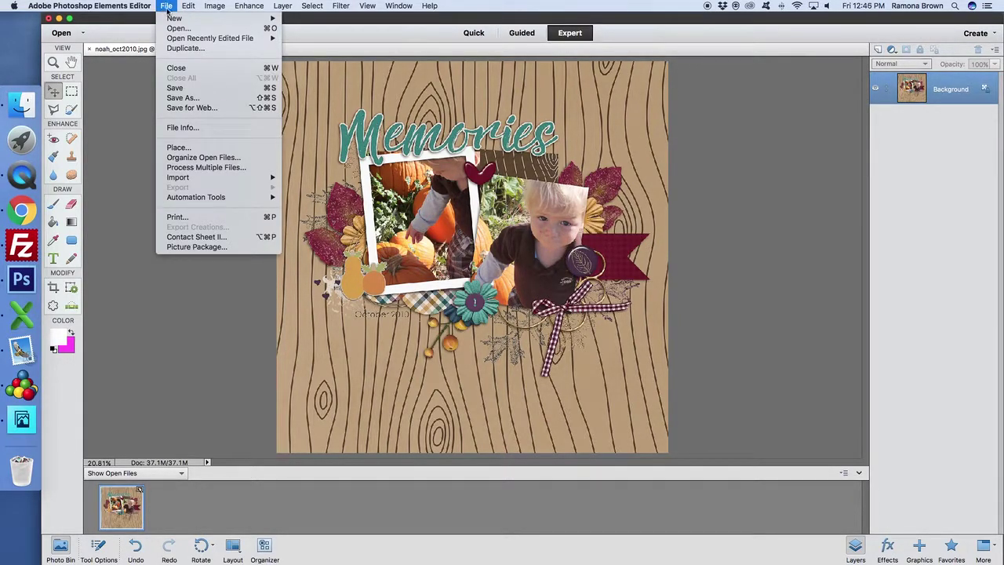
mouse_move(188, 9)
left_click(119, 114)
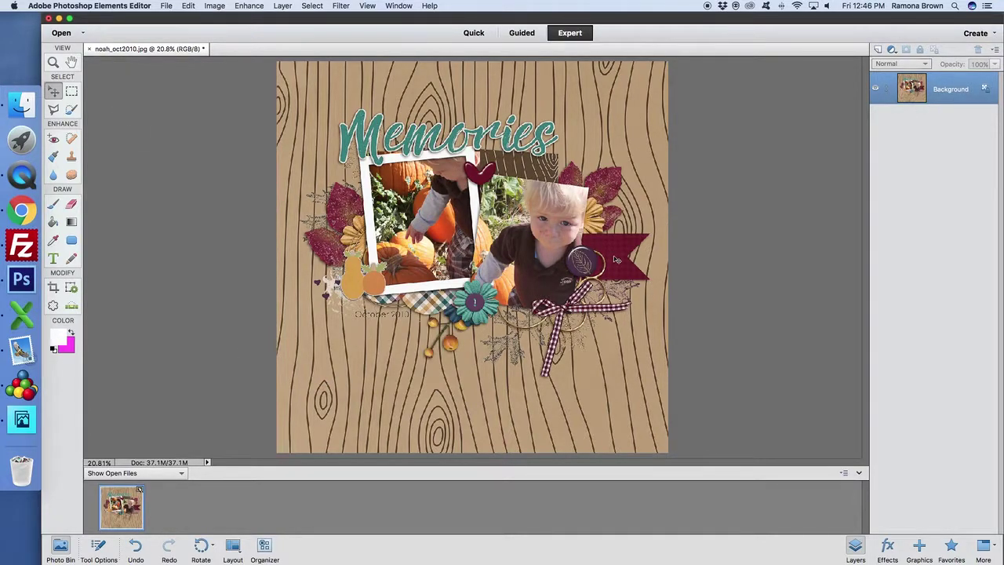
left_click(167, 6)
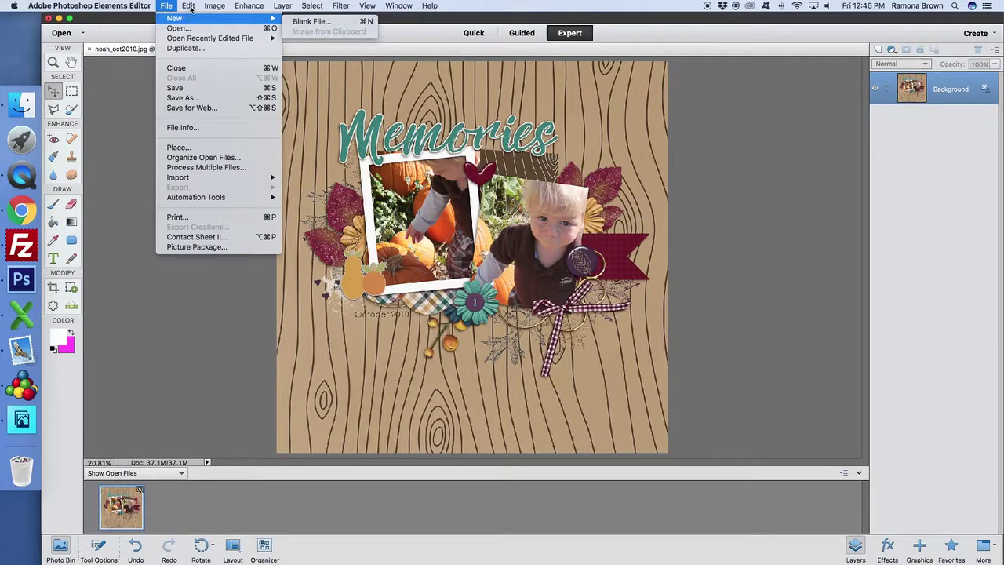
mouse_move(191, 8)
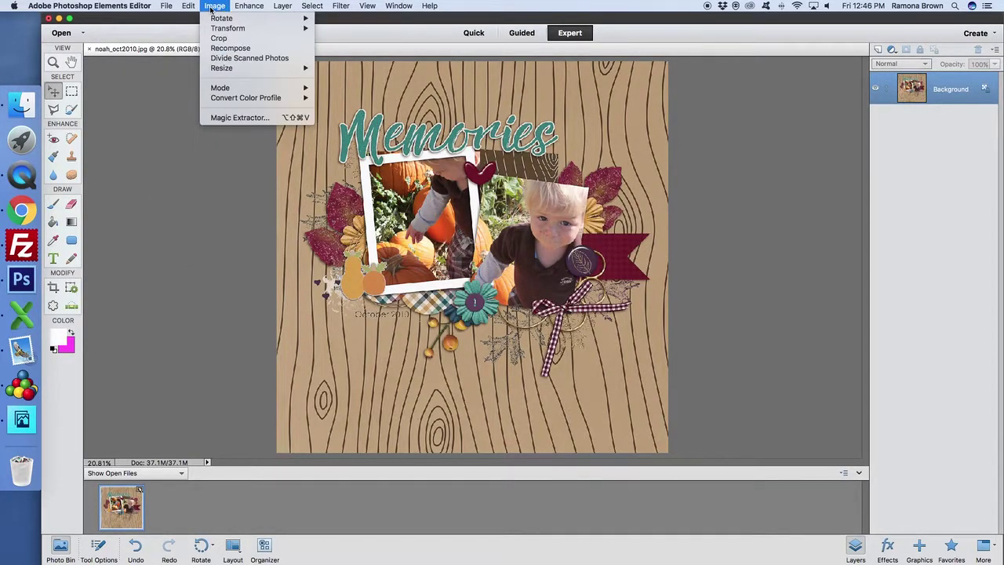
mouse_move(266, 8)
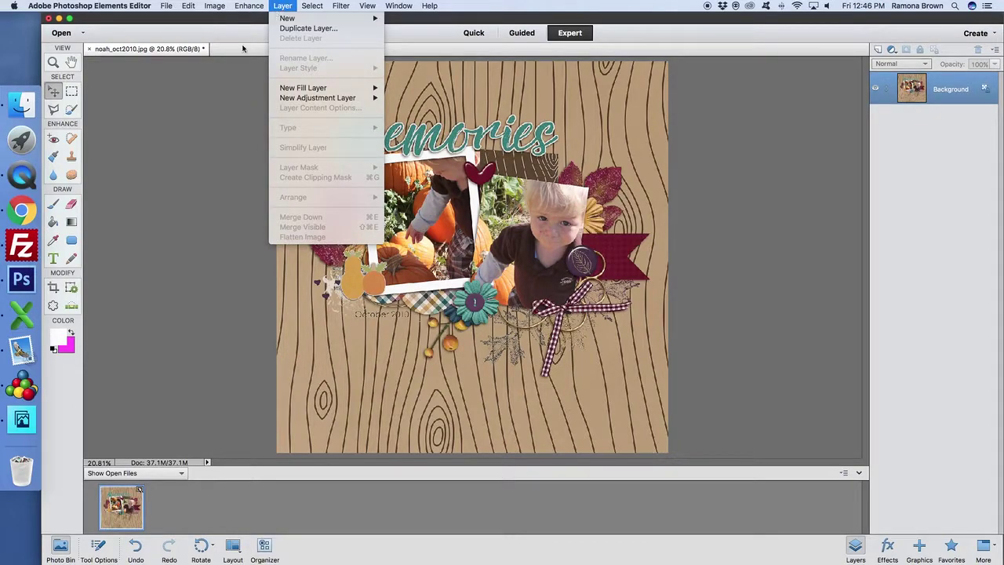
left_click(743, 284)
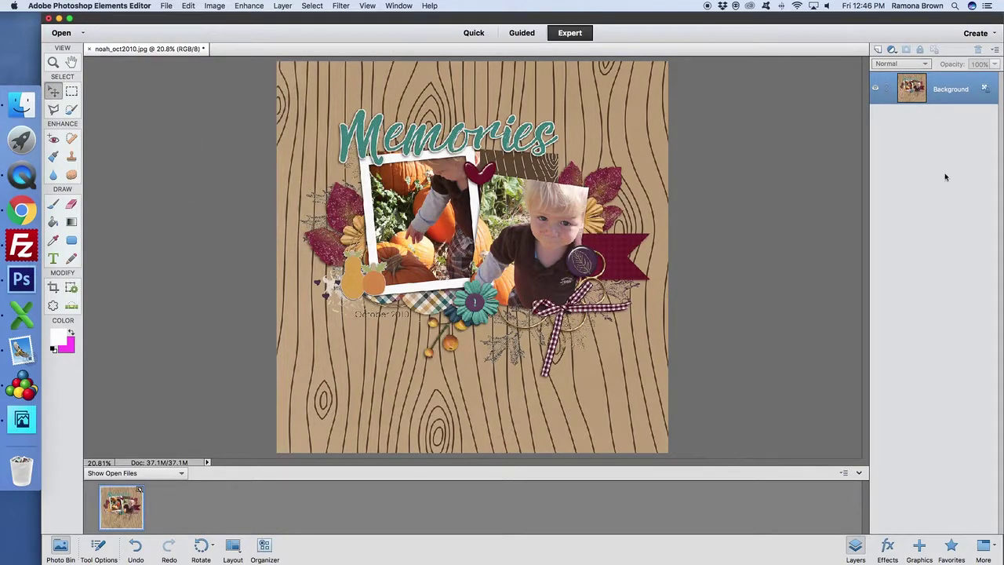
Duplicate the Background layer of the scrapbook page, keeping the suggested layer name
right_click(956, 96)
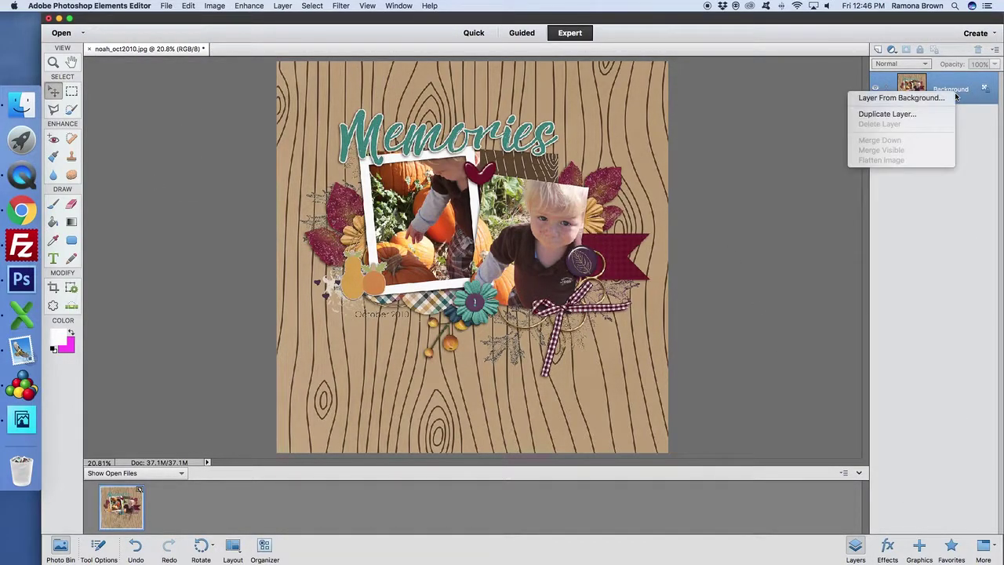
left_click(900, 114)
left_click(580, 246)
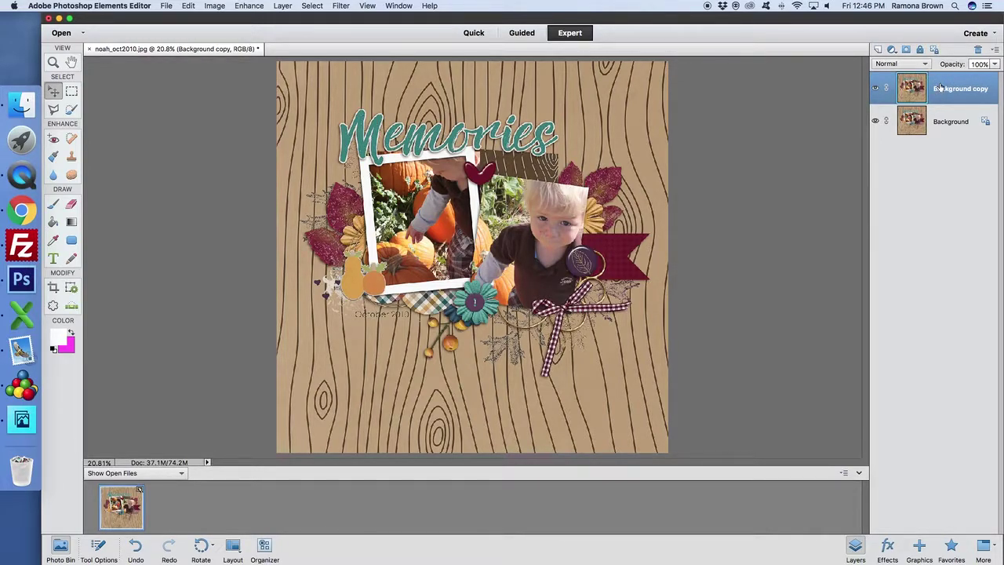
Apply the High Pass filter from the Other filter category to the duplicated layer
left_click(888, 550)
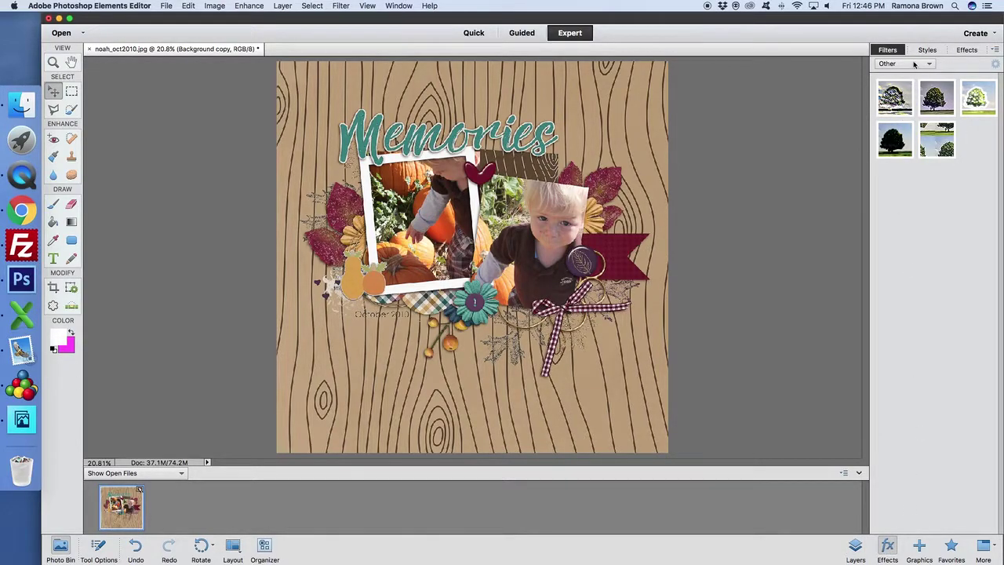
left_click(929, 65)
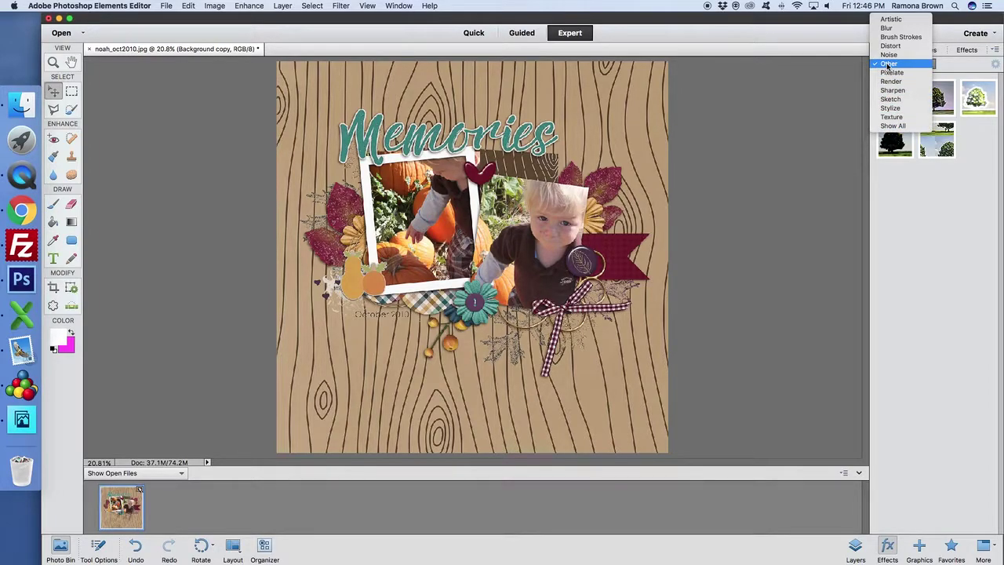
left_click(889, 65)
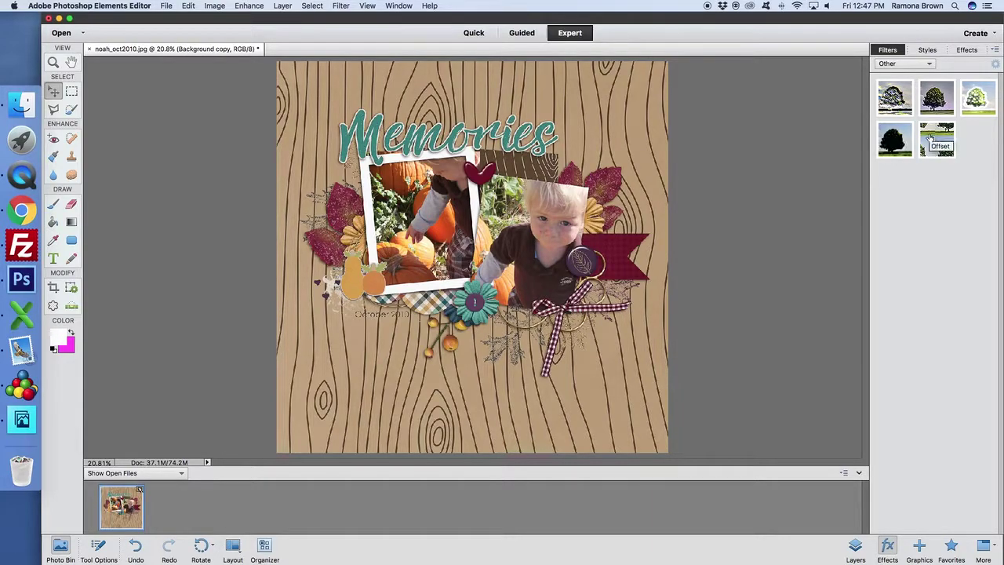
left_click(933, 96)
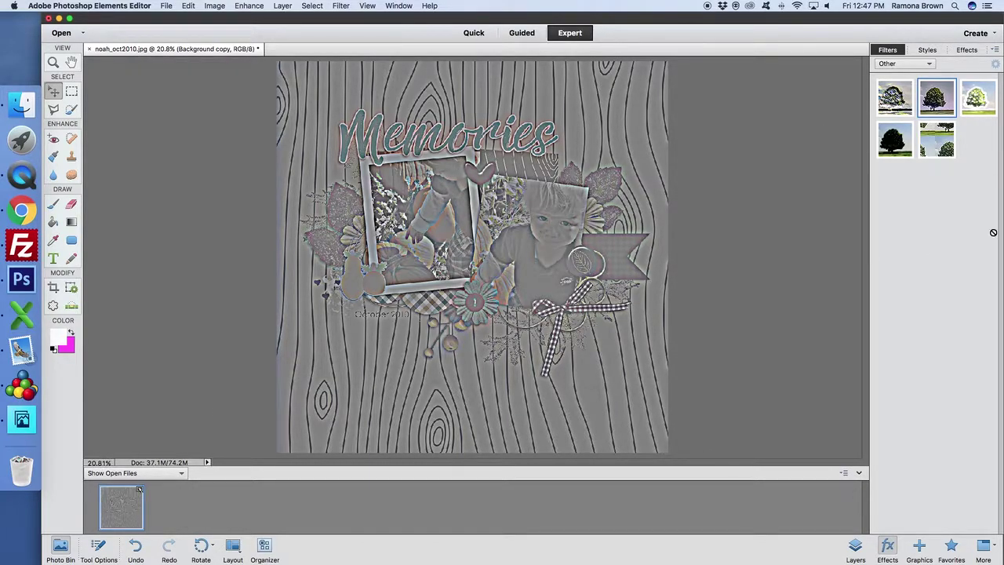
left_click(844, 473)
left_click(909, 449)
right_click(926, 101)
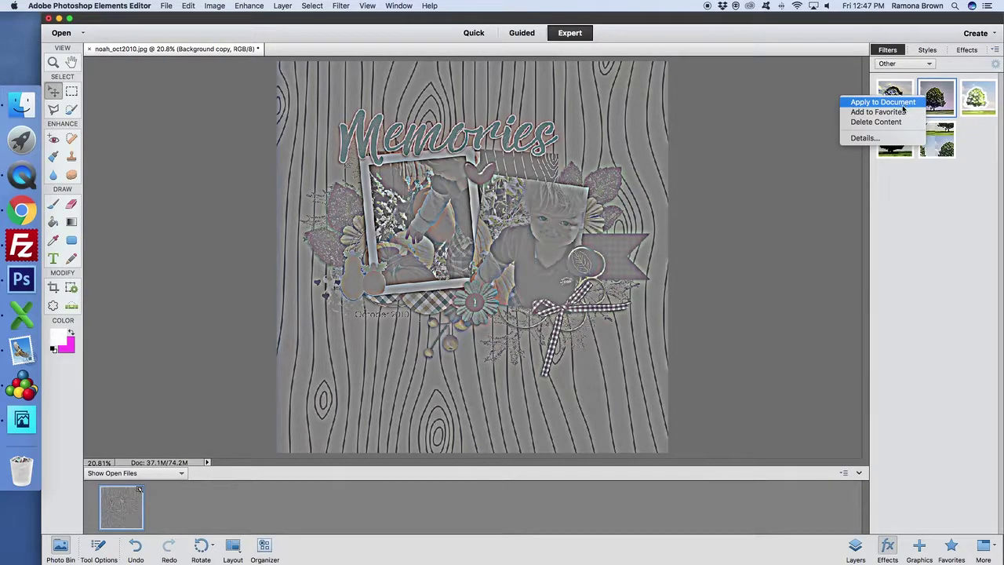
left_click(974, 146)
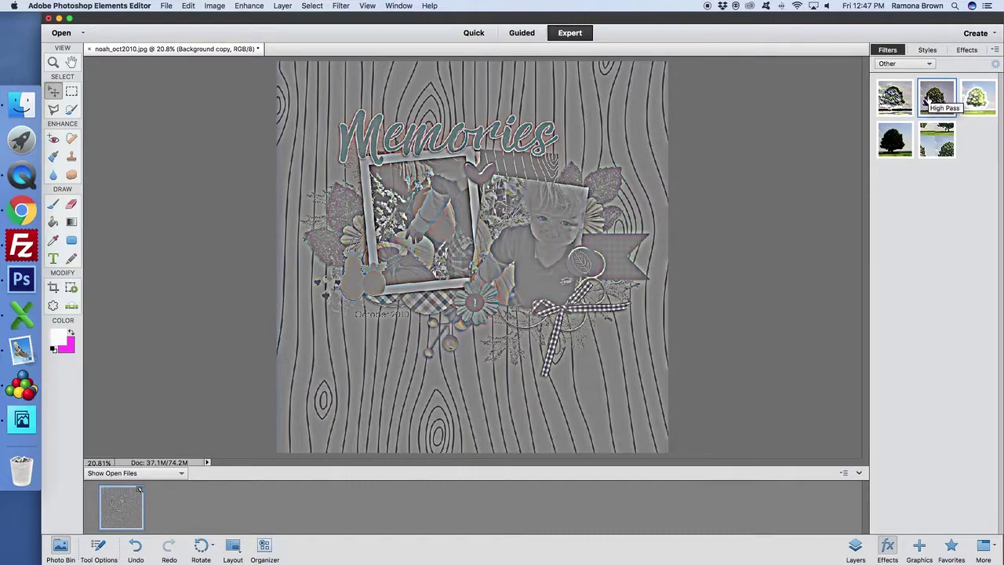
left_click_drag(926, 98, 390, 199)
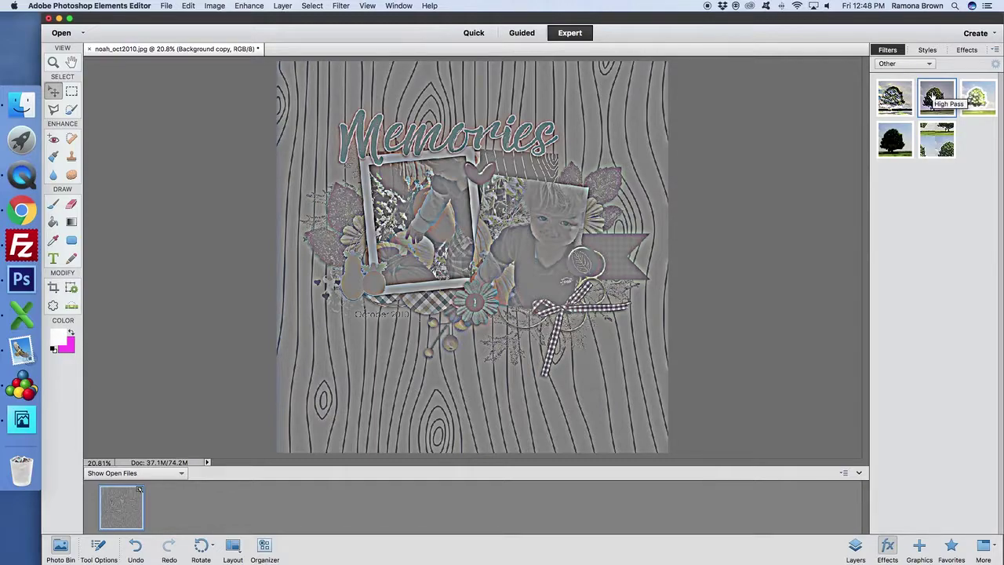
Set the High Pass layer's blend mode to Overlay and toggle its visibility to compare before and after
left_click(855, 545)
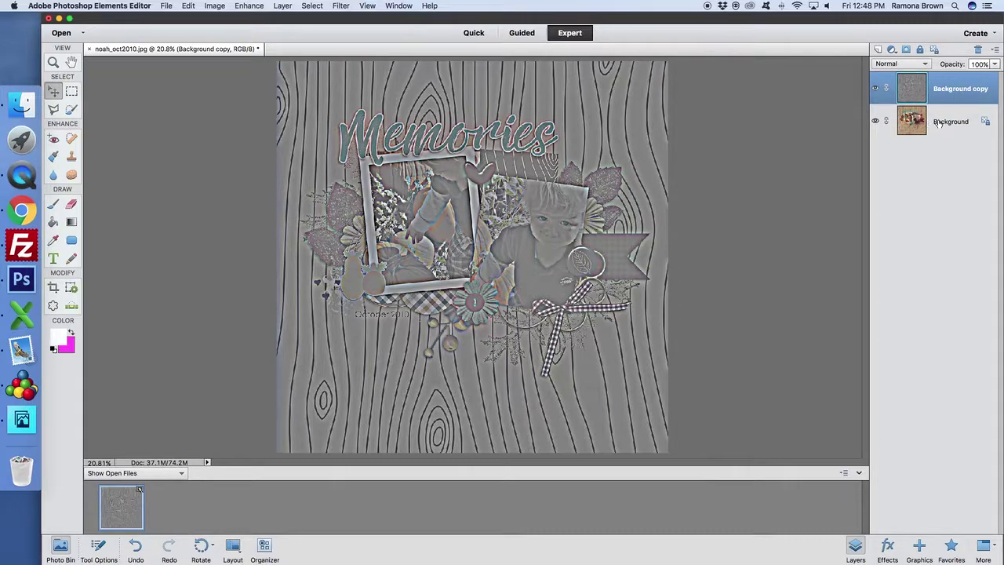
left_click(926, 63)
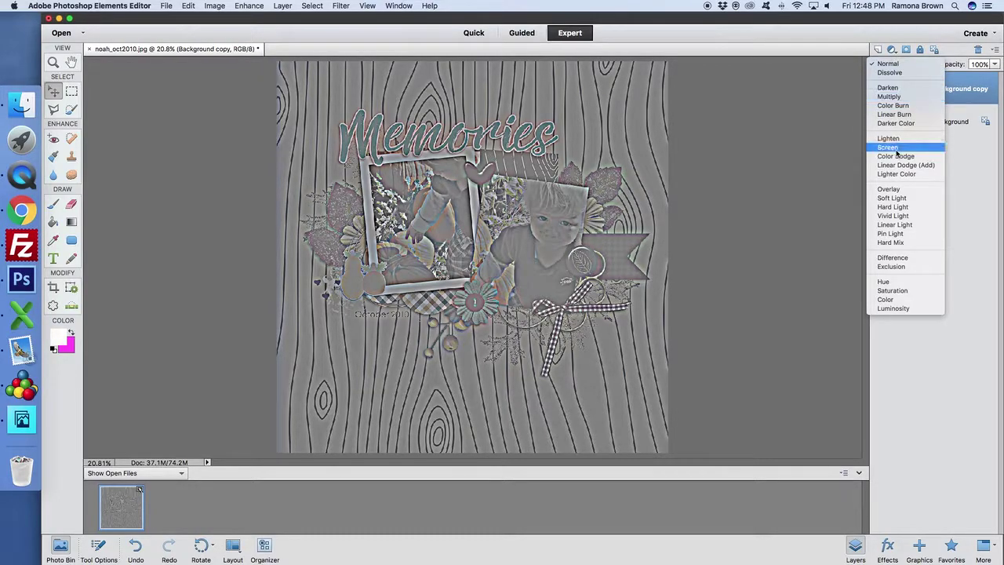
left_click(897, 189)
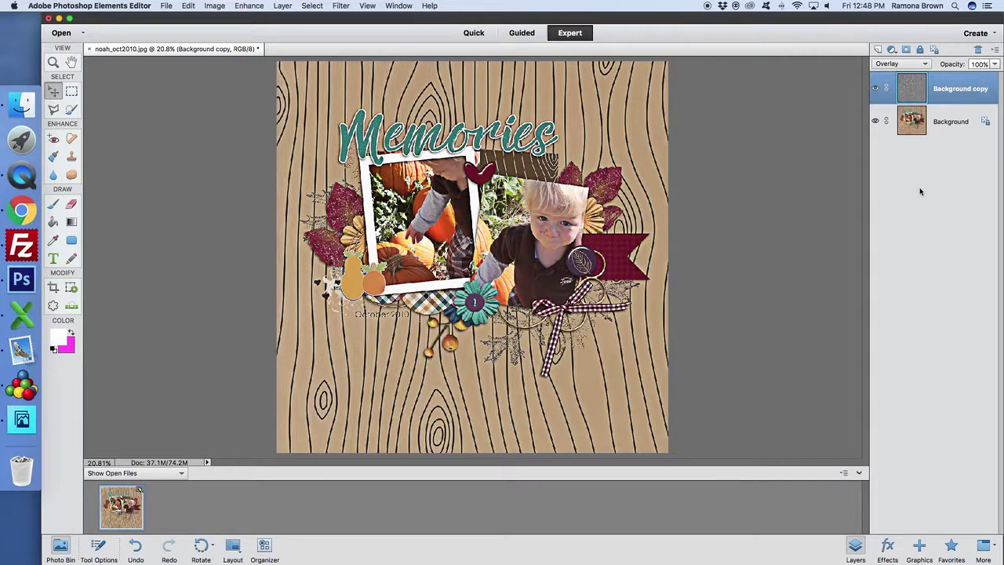
left_click(875, 89)
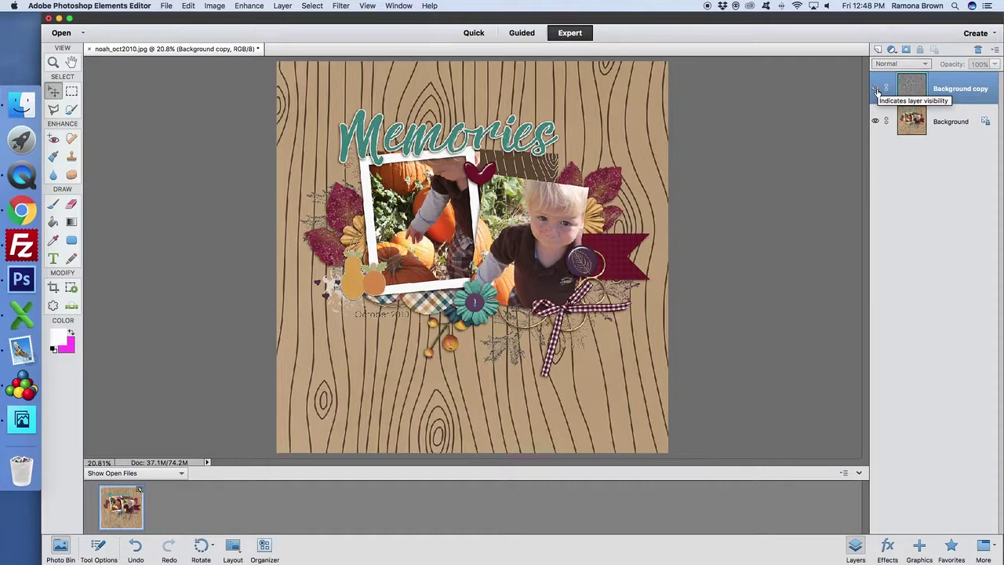
left_click(876, 89)
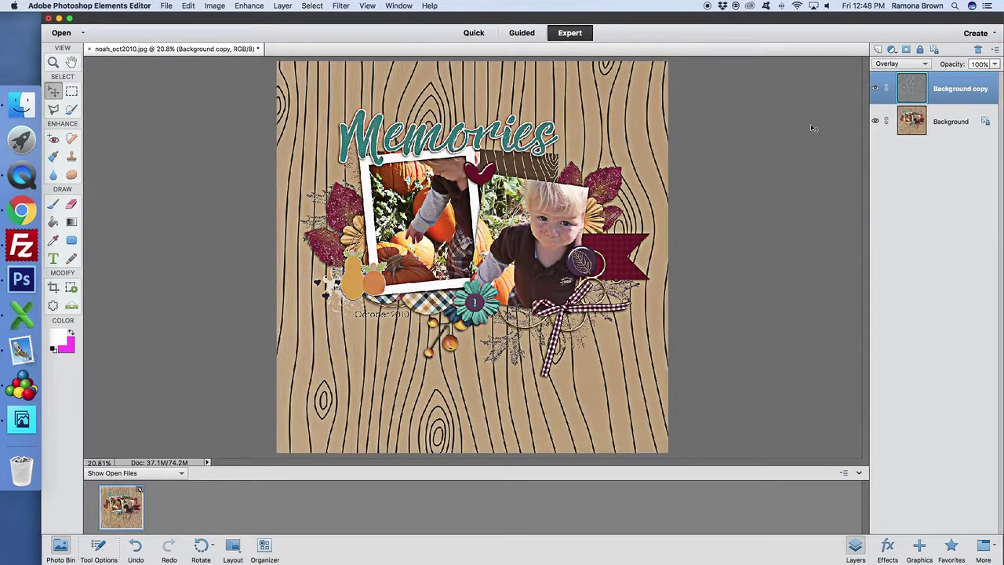
Lower the opacity of the Overlay-blended layer to 31% to soften the sharpening
left_click(995, 64)
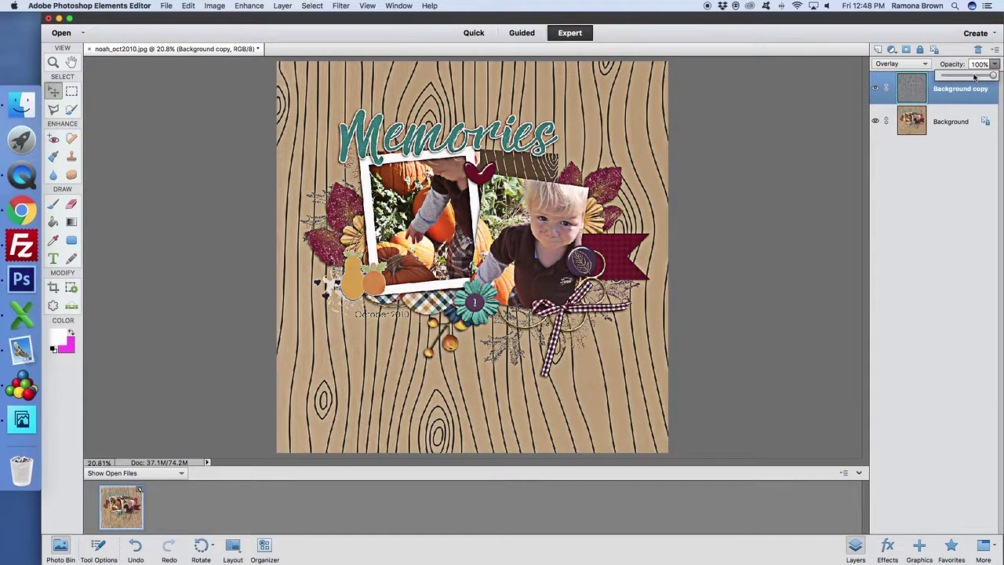
left_click_drag(972, 77, 955, 79)
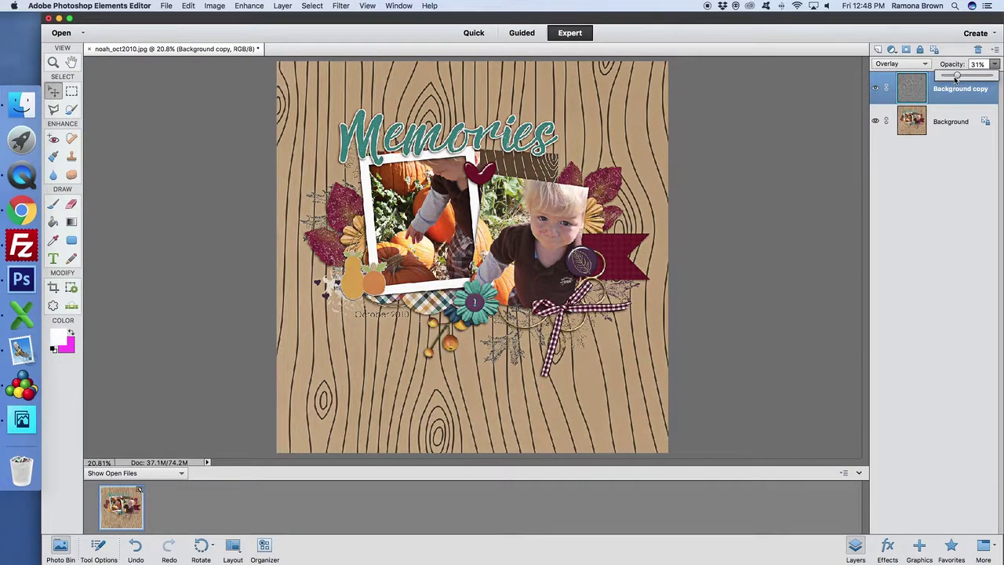
left_click(871, 92)
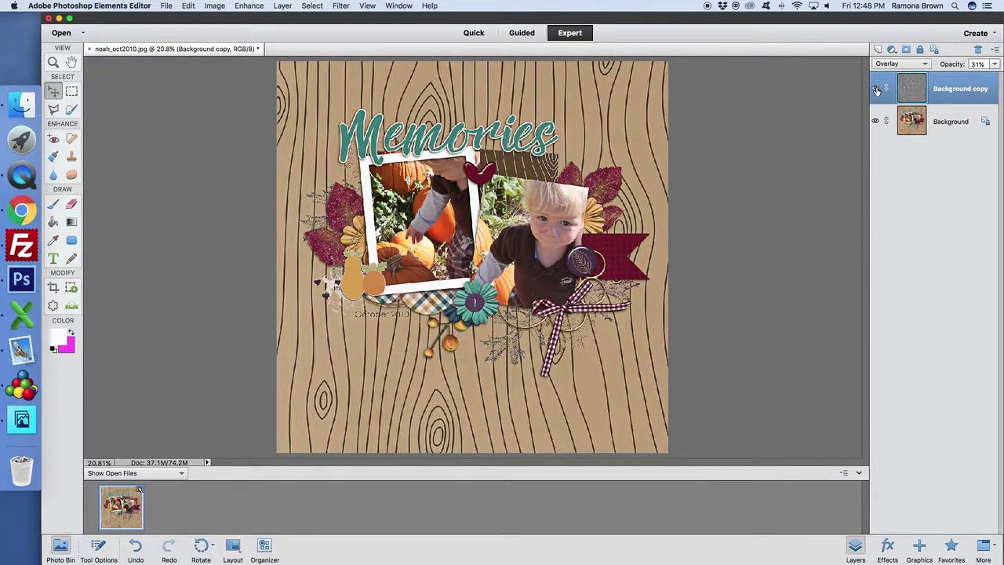
Raise the Background copy layer's opacity to 99% and change its blend mode to Soft Light, toggling its visibility to compare
left_click(995, 64)
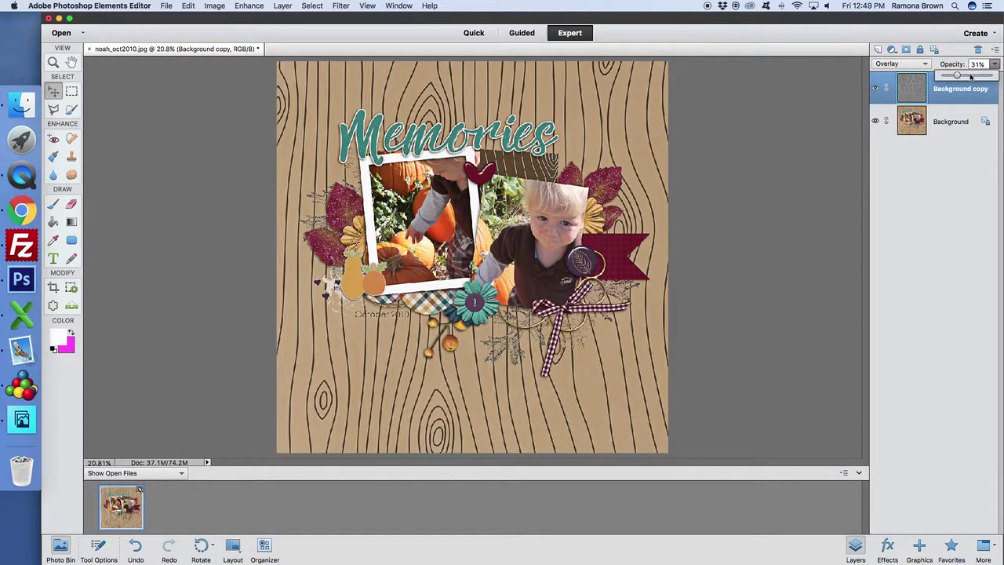
left_click_drag(958, 75, 993, 75)
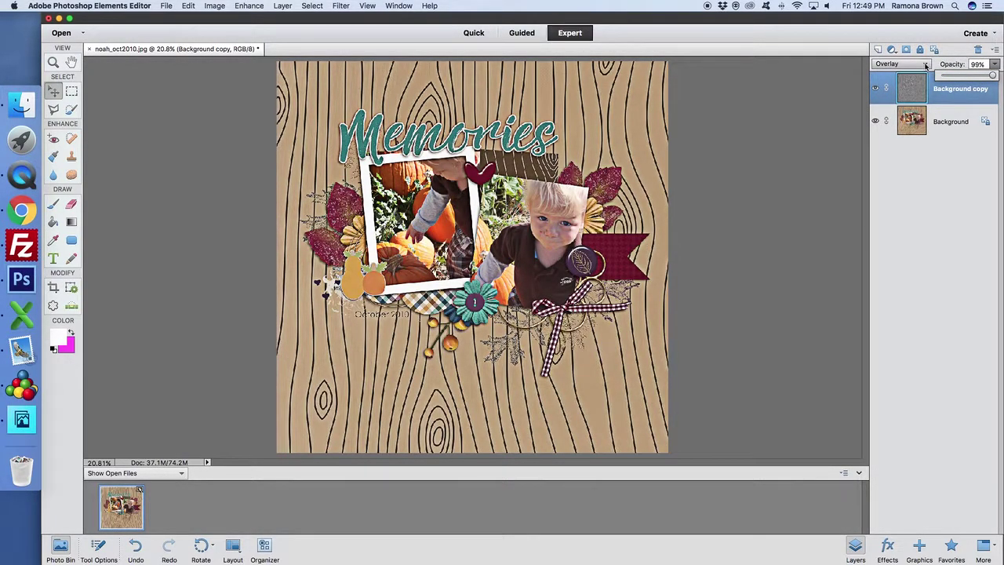
left_click(926, 66)
left_click(897, 74)
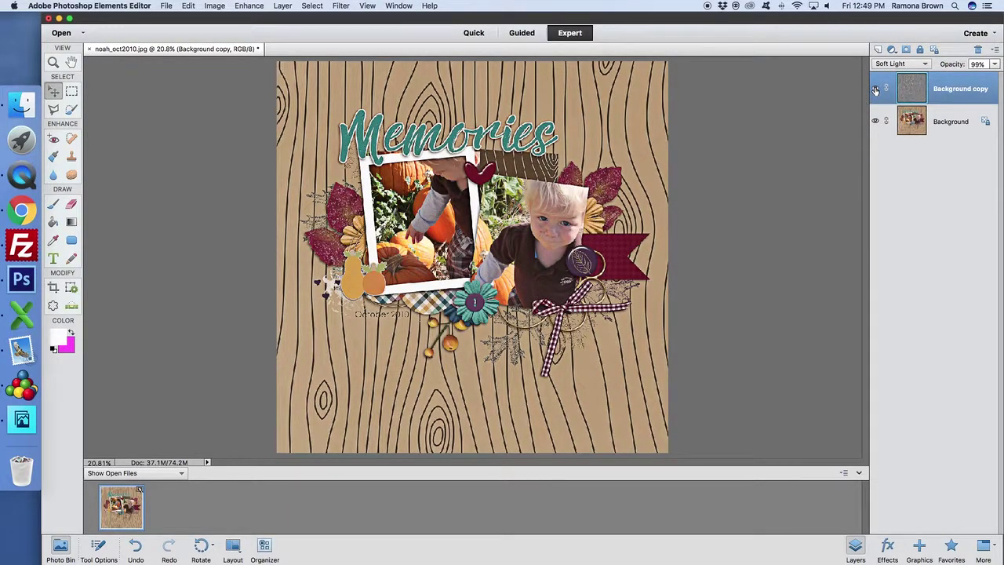
left_click(875, 89)
left_click(875, 89)
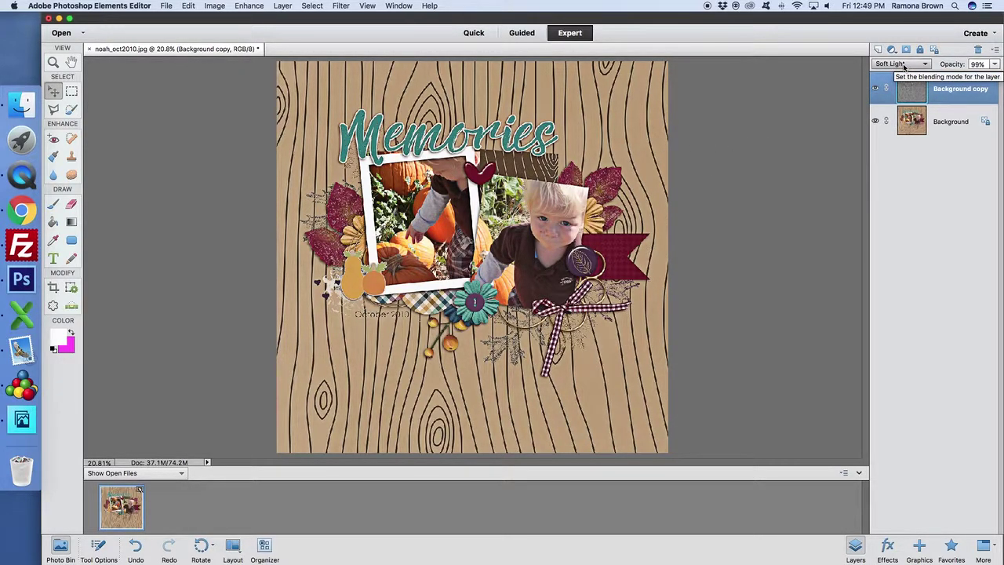
left_click(878, 88)
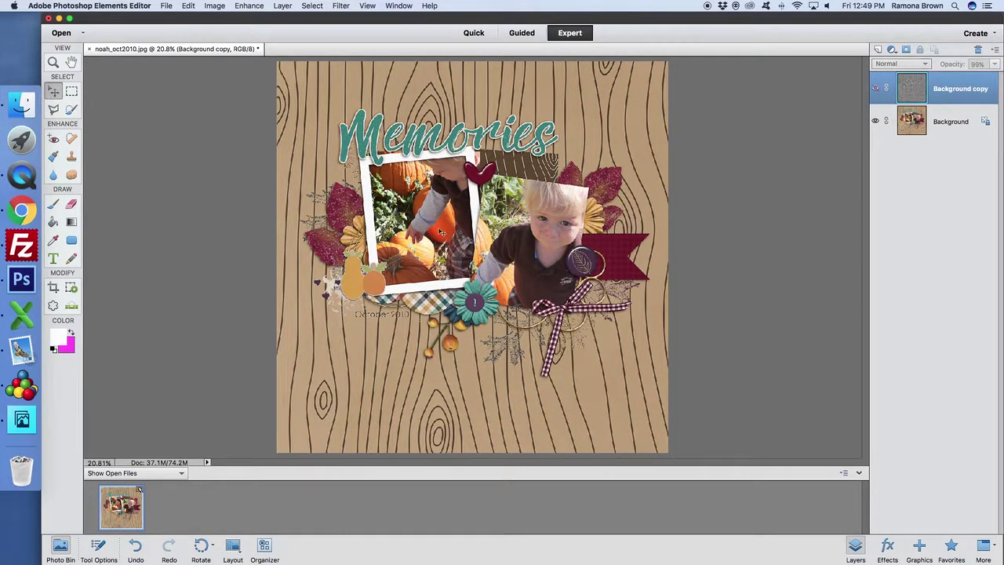
left_click(875, 88)
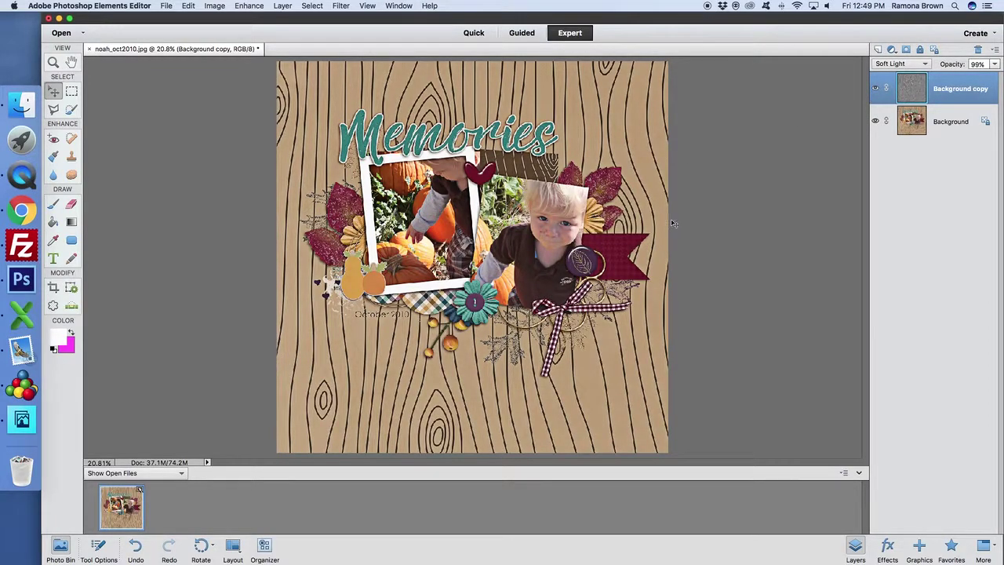
Reduce the Soft Light layer's opacity to 47%
left_click(992, 66)
left_click_drag(980, 79, 970, 78)
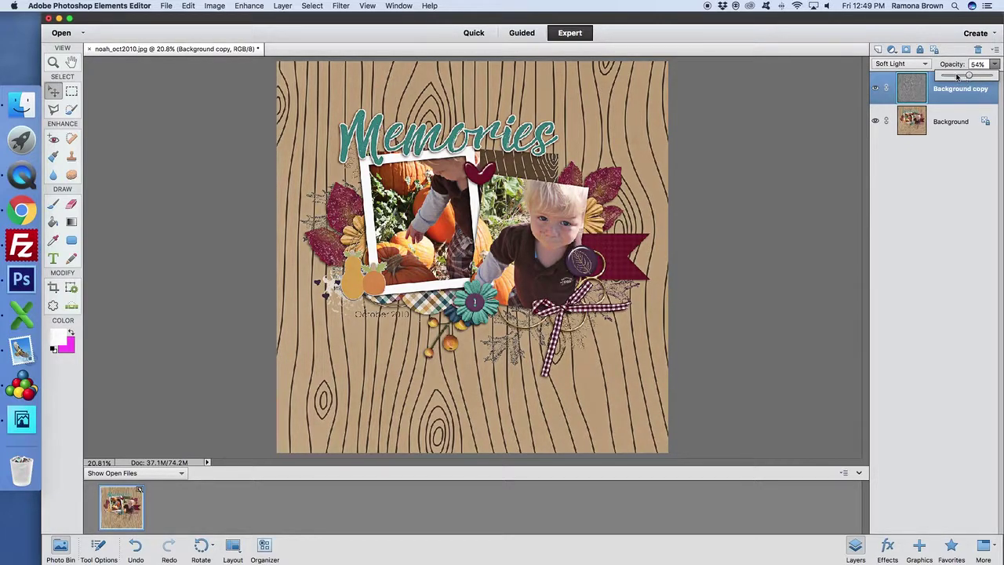
left_click_drag(968, 78, 966, 77)
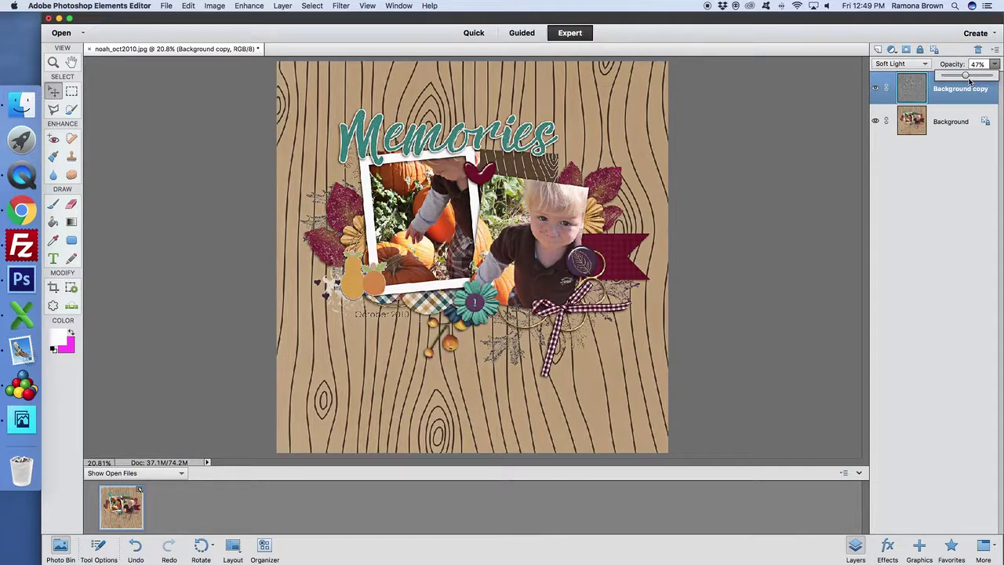